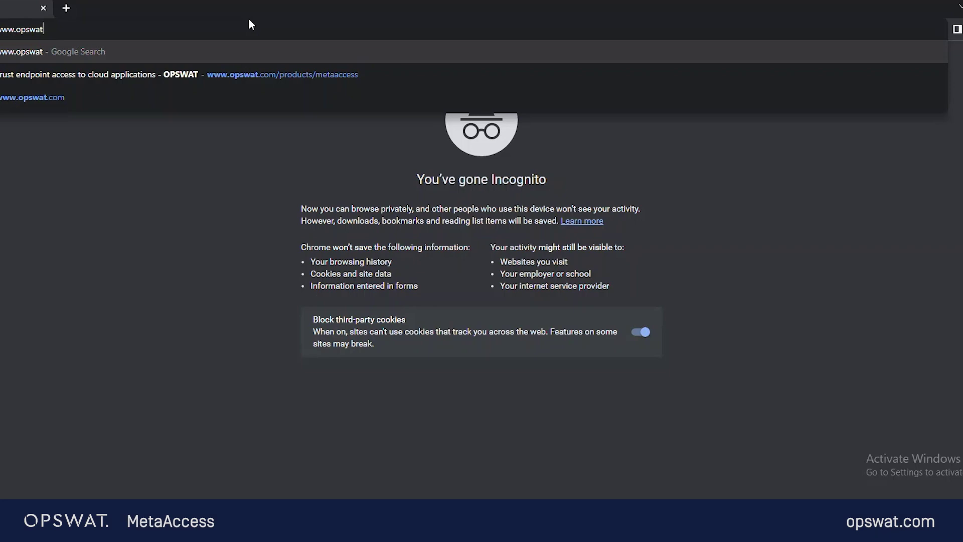
Open the opswat.com/products/metaaccess page and choose Get Started to reach registration
click(252, 73)
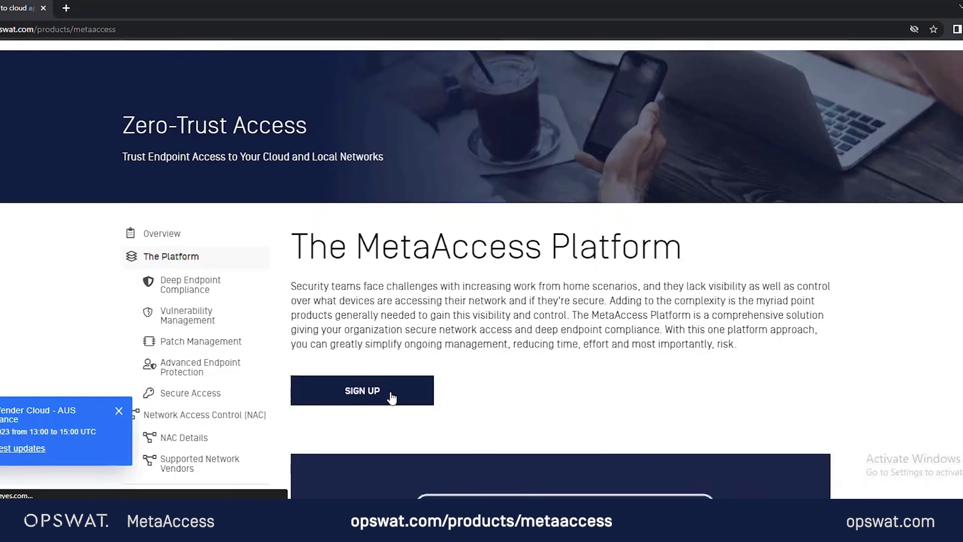
click(390, 392)
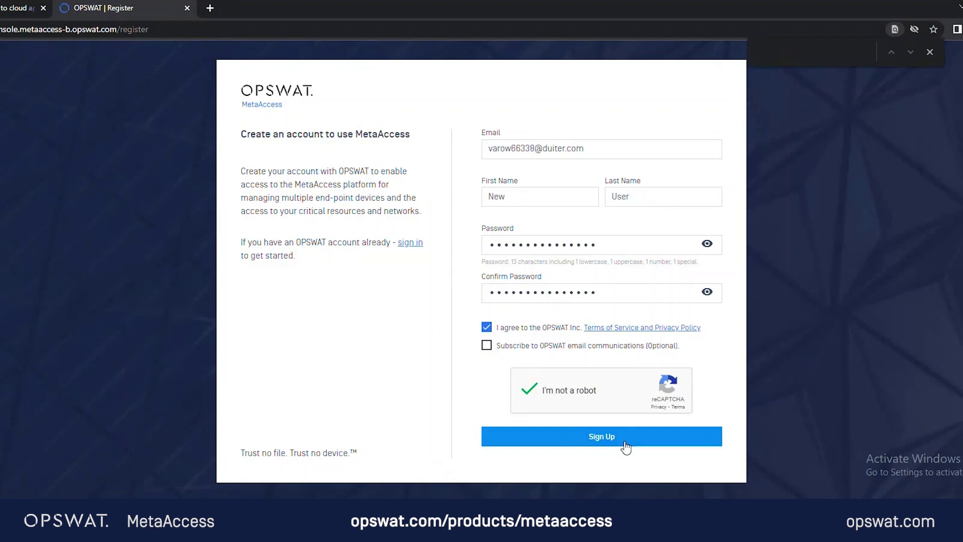
Submit the completed MetaAccess sign-up form with terms and reCAPTCHA accepted
click(624, 438)
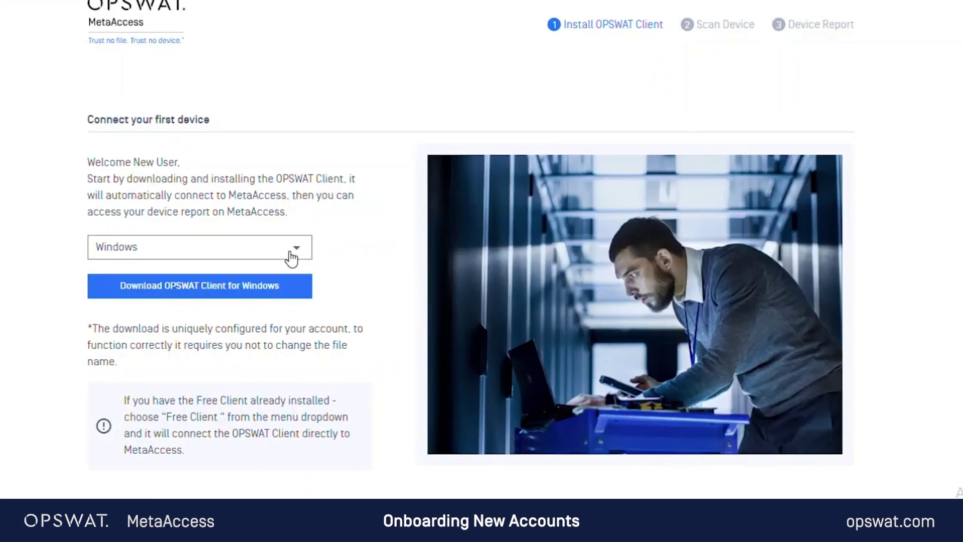
Keep Windows as the platform and download the OPSWAT Client for Windows
click(291, 254)
click(182, 248)
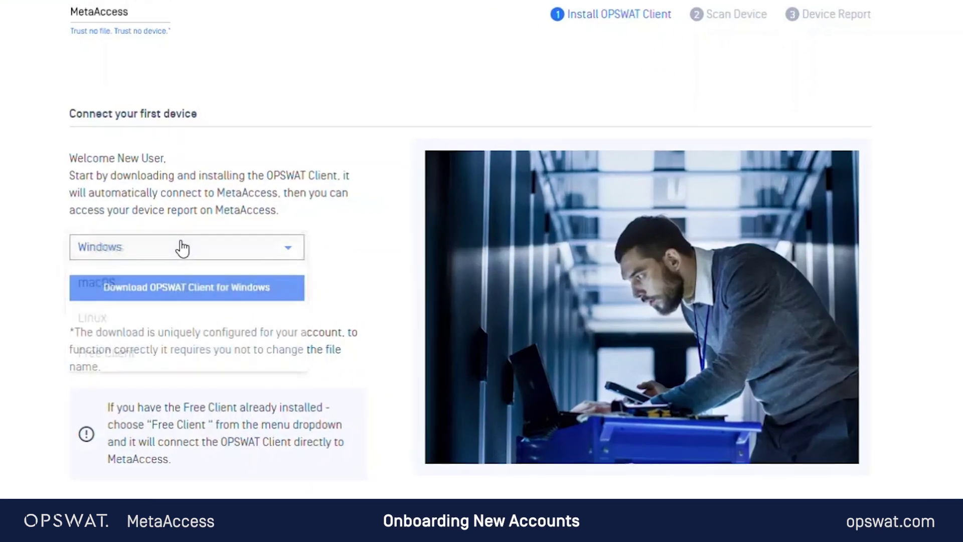
click(234, 292)
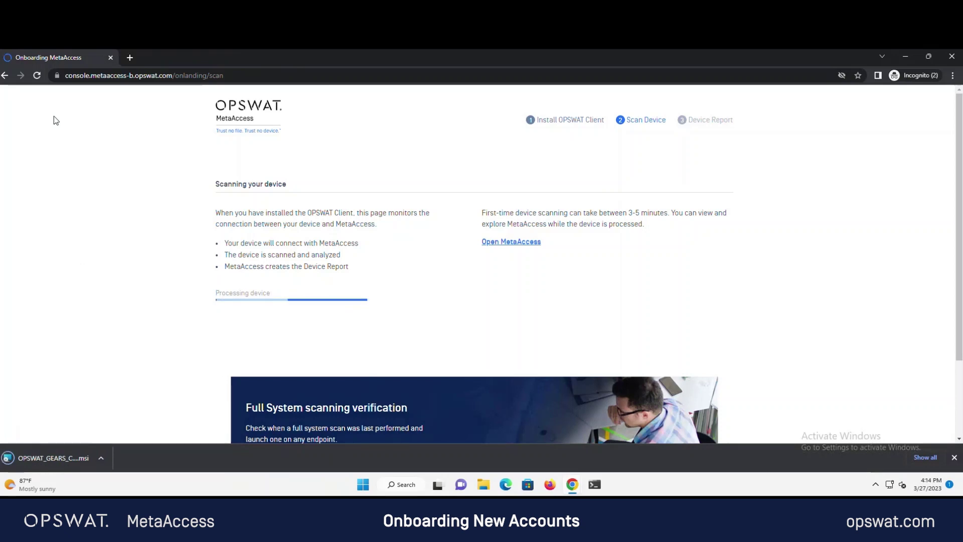
Install the OPSWAT Client from the downloaded .msi, accepting the license terms
click(48, 458)
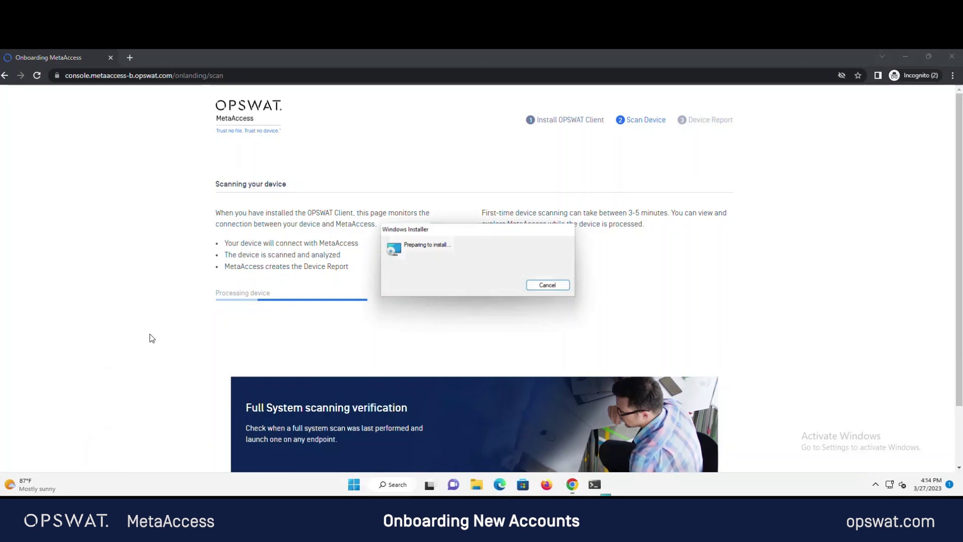
click(471, 324)
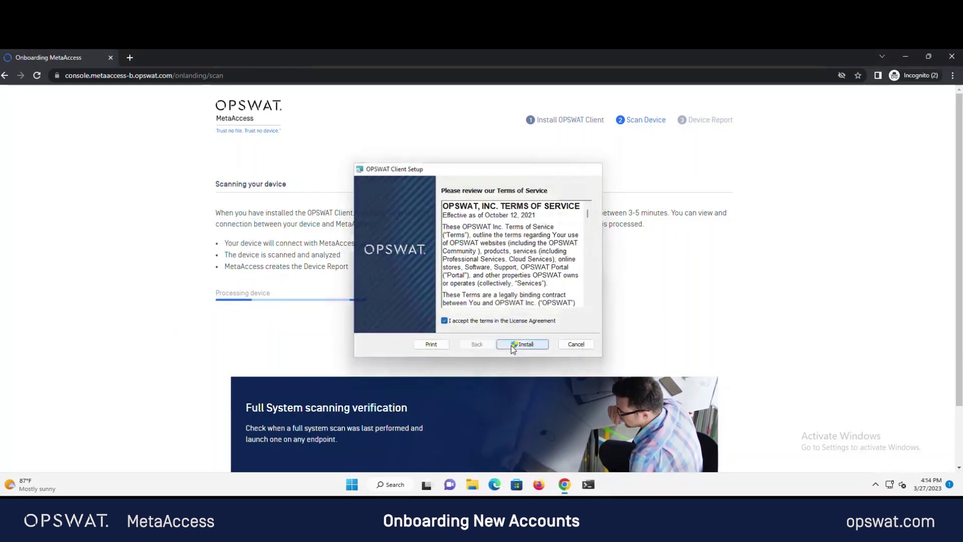
click(519, 344)
click(531, 344)
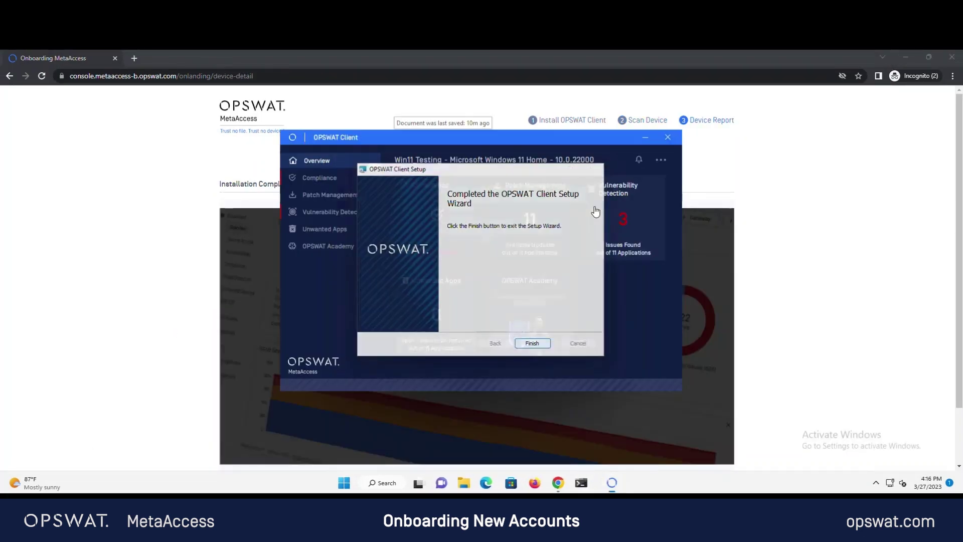
Minimize the OPSWAT Client and view the Win11_Testing device report
click(645, 139)
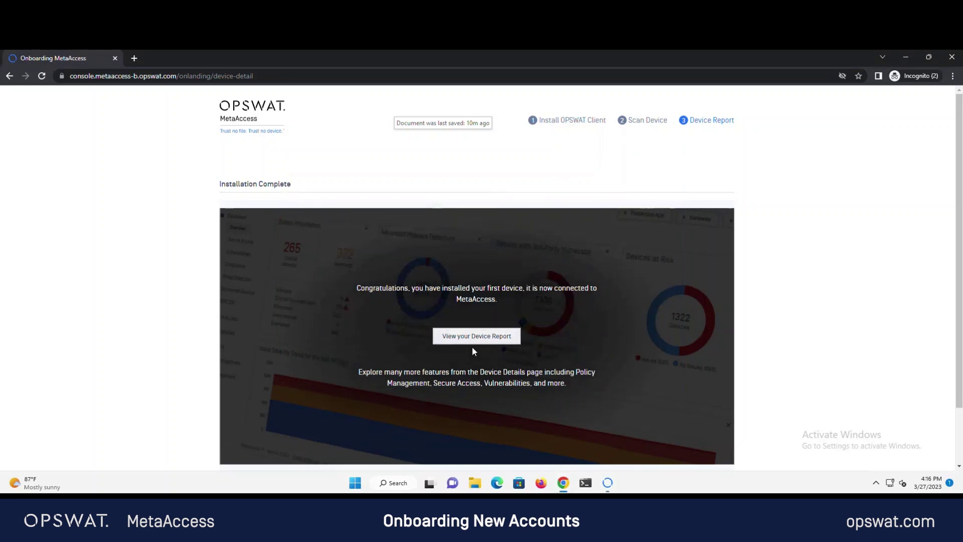
click(483, 336)
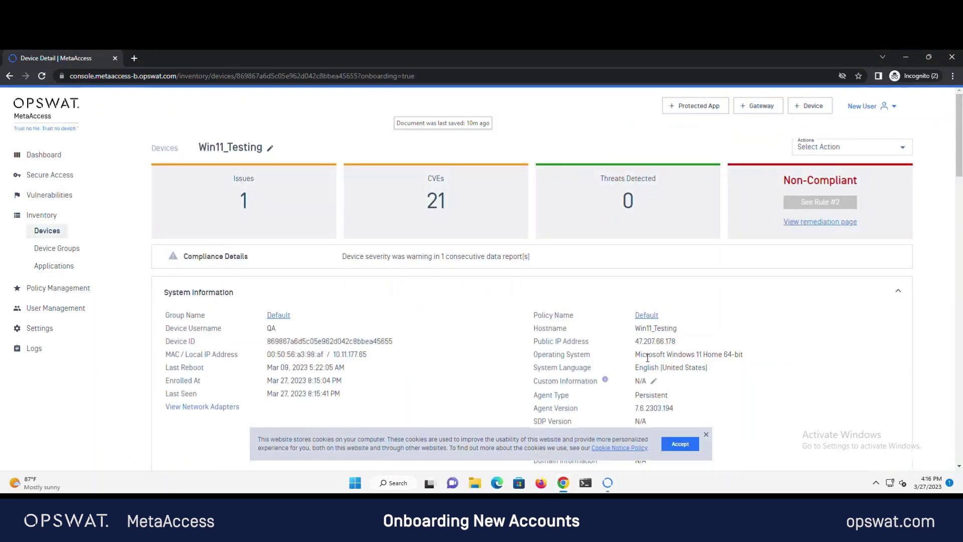
scroll(536, 190, down, 3)
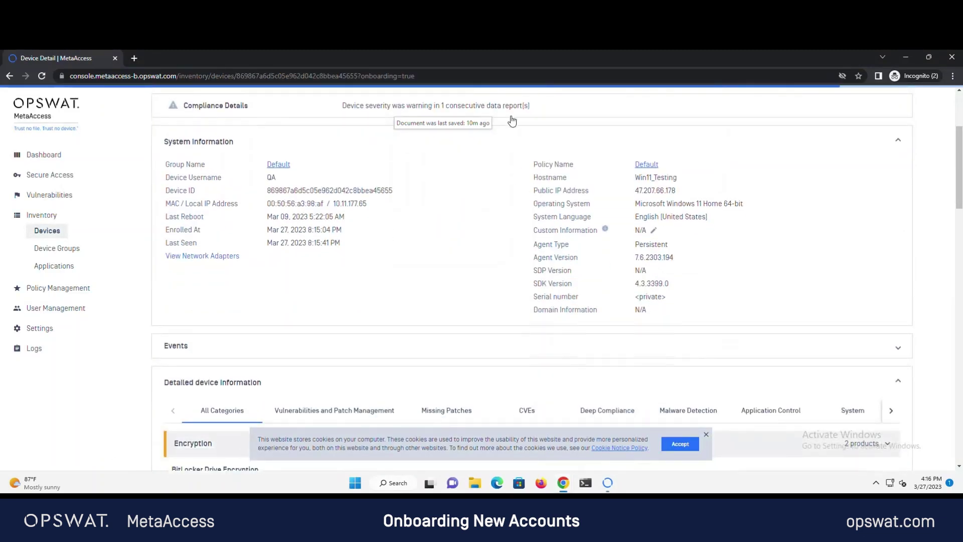
scroll(502, 189, down, 2)
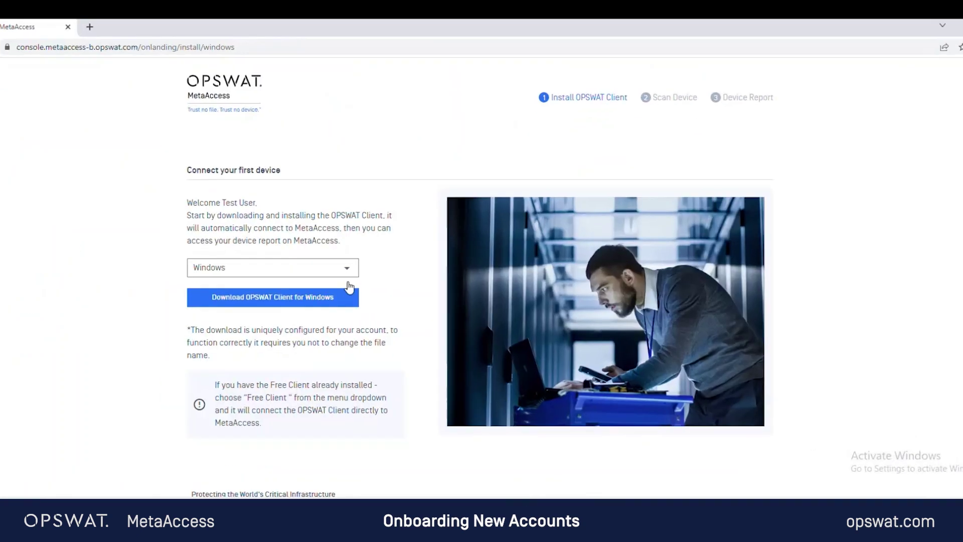
Select the Free Client platform option and launch it via Open MetaAccess
click(322, 273)
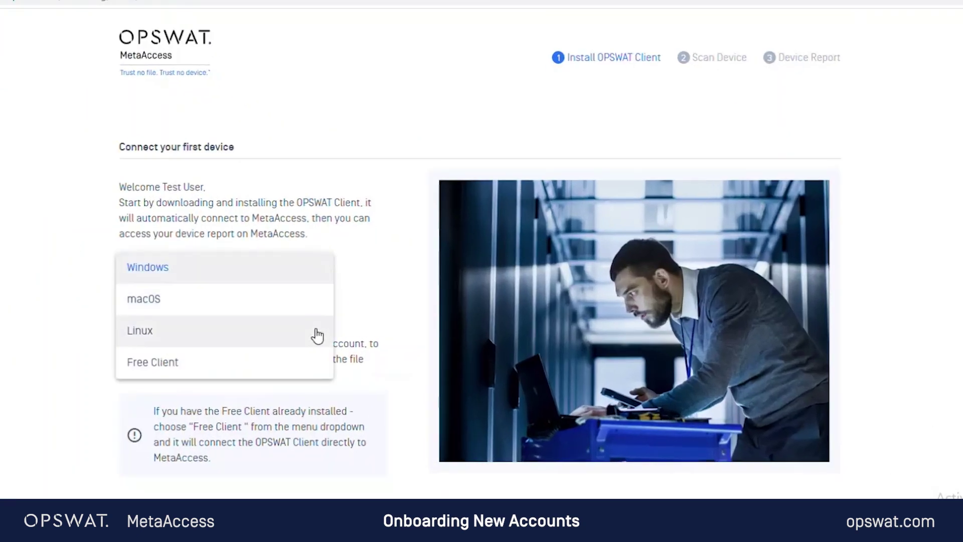
click(308, 362)
click(288, 304)
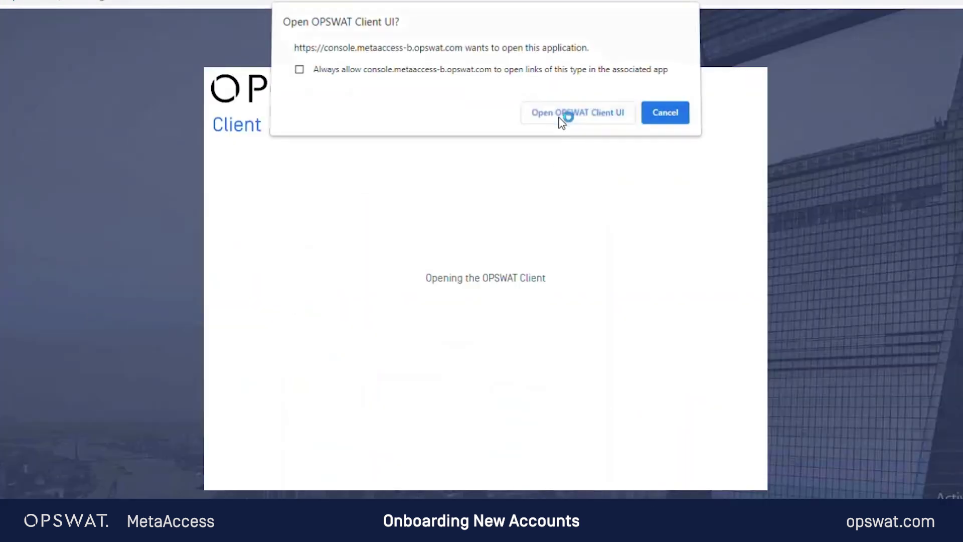
Let the browser launch the OPSWAT Client UI, then open the multiple-devices management guide
click(560, 118)
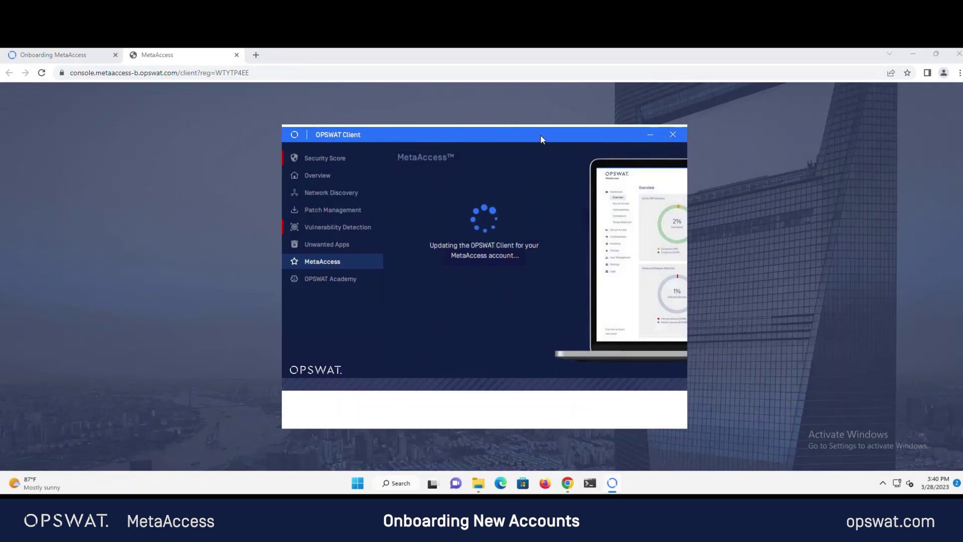
drag(362, 139, 154, 130)
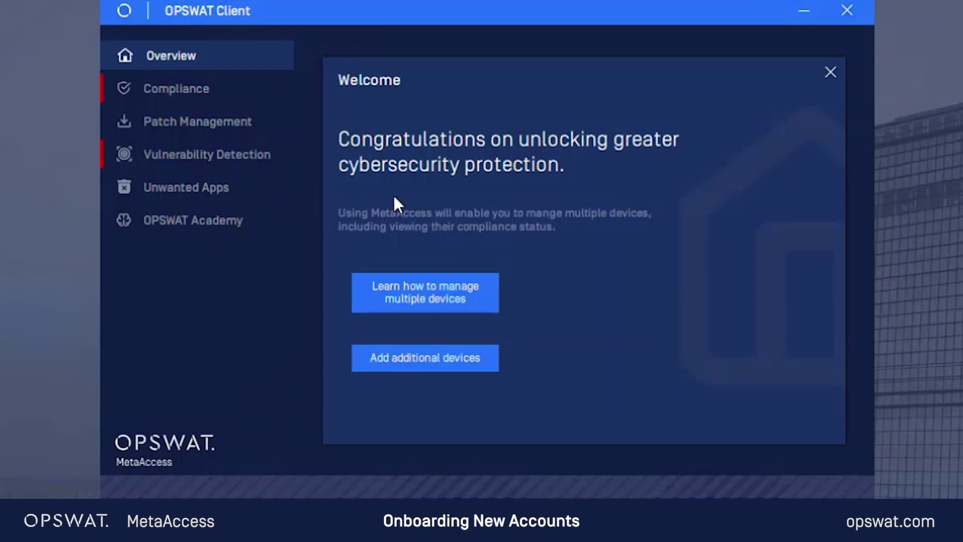
click(461, 301)
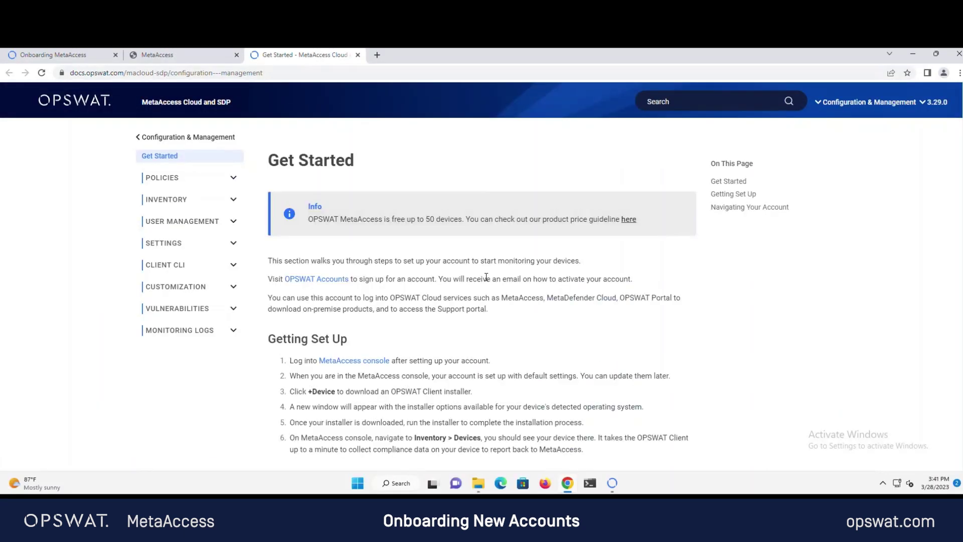